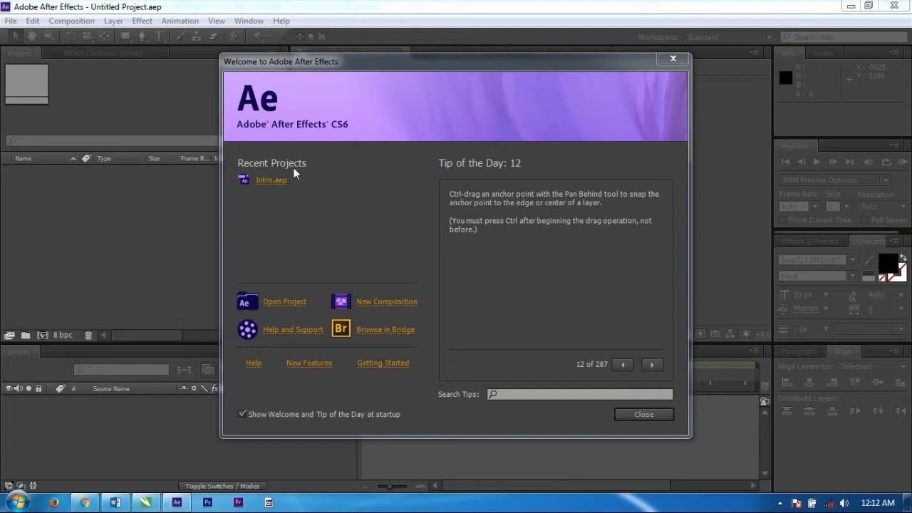
Close the Welcome to Adobe After Effects screen
{"action": "left_click", "coordinate": [559, 60]}
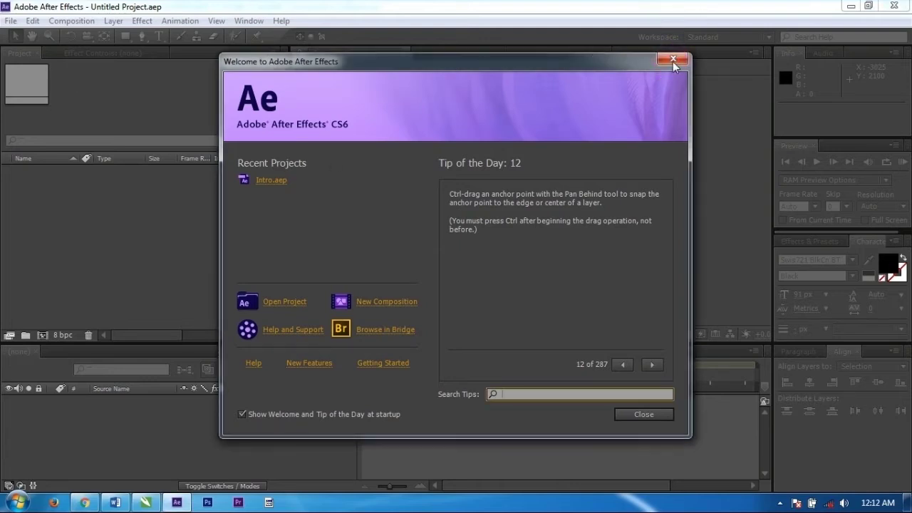
{"action": "left_click", "coordinate": [672, 60]}
Create Comp 1 from the HDTV 1080 29.97 preset and fit it in the viewer
{"action": "right_click", "coordinate": [112, 261]}
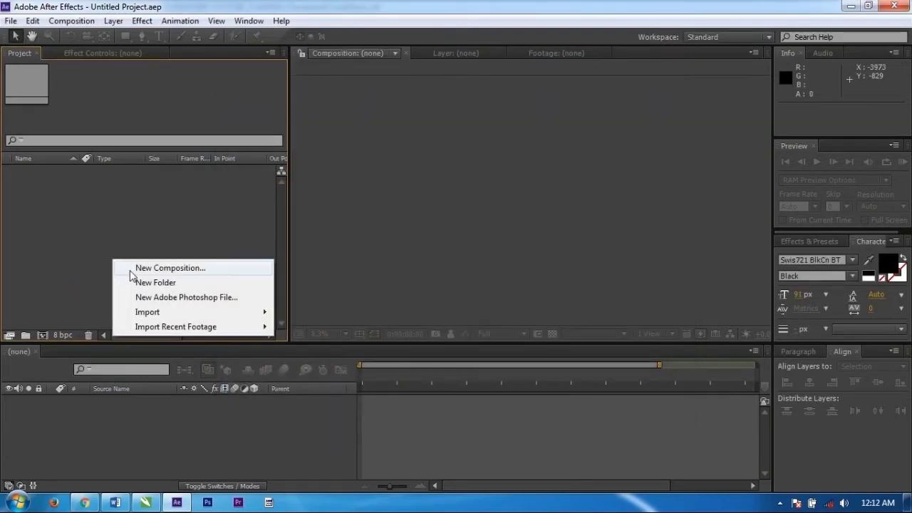
{"action": "left_click", "coordinate": [147, 271]}
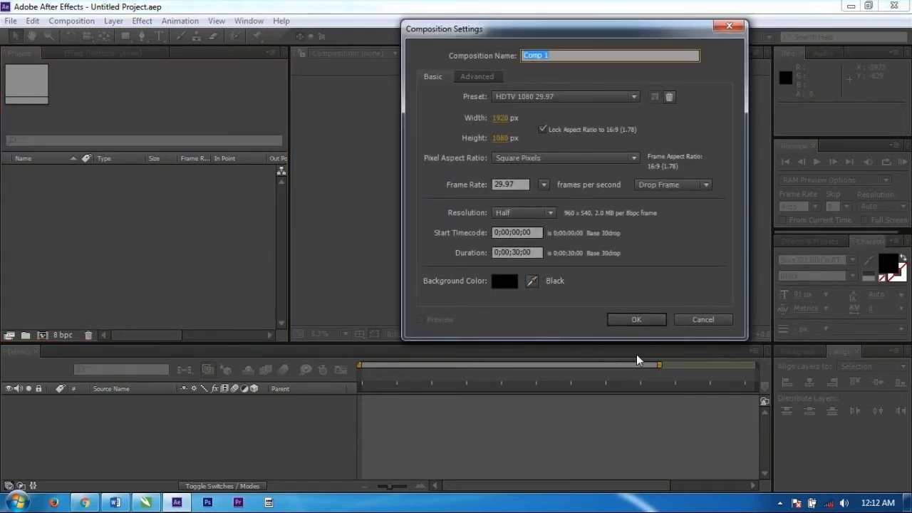
{"action": "left_click", "coordinate": [636, 320]}
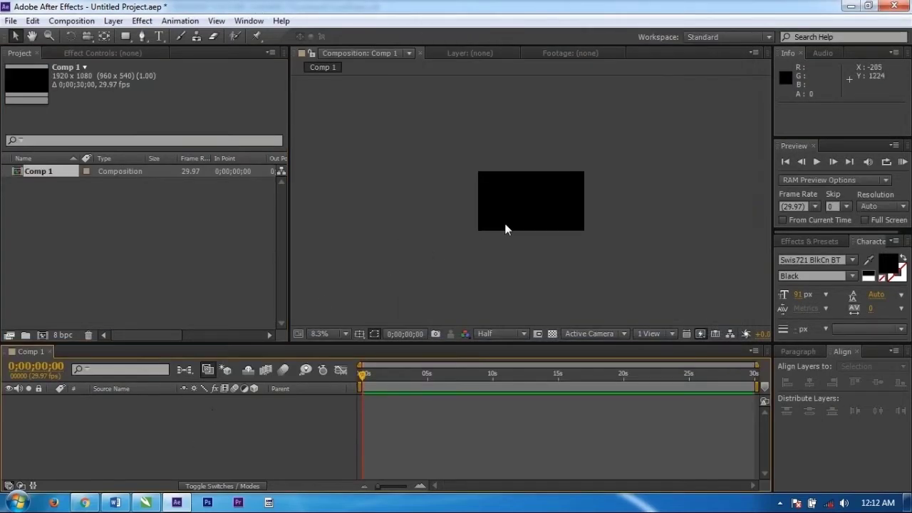
{"action": "left_click", "coordinate": [327, 334]}
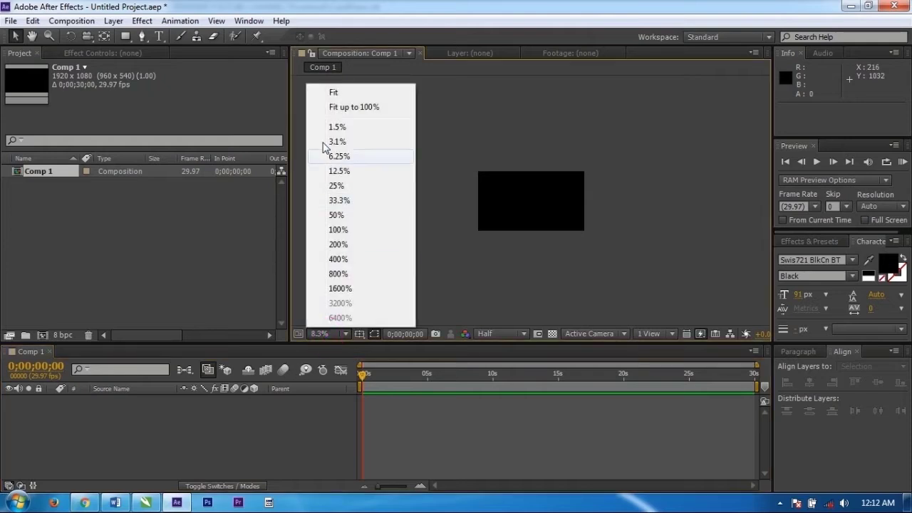
{"action": "left_click", "coordinate": [336, 92]}
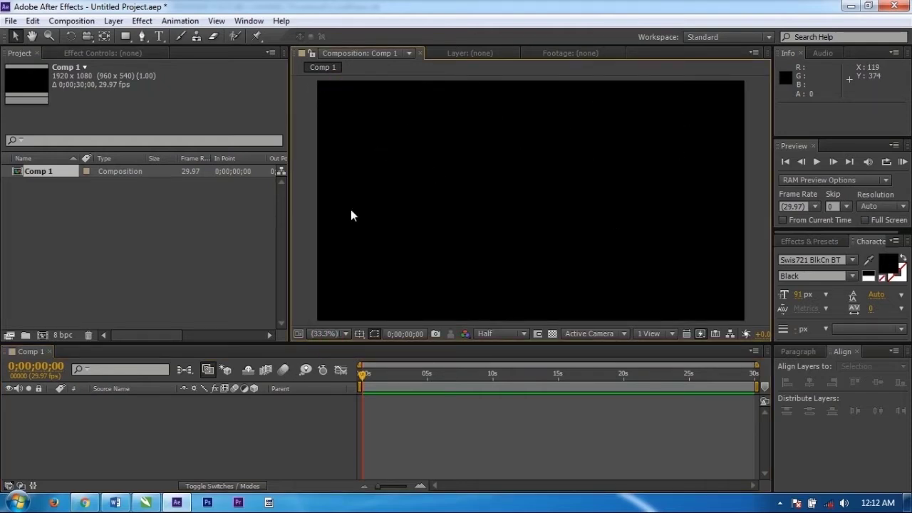
Add a full-frame 1920x1080 solid, Turquoise Solid 1, in green 08A547
{"action": "right_click", "coordinate": [204, 426]}
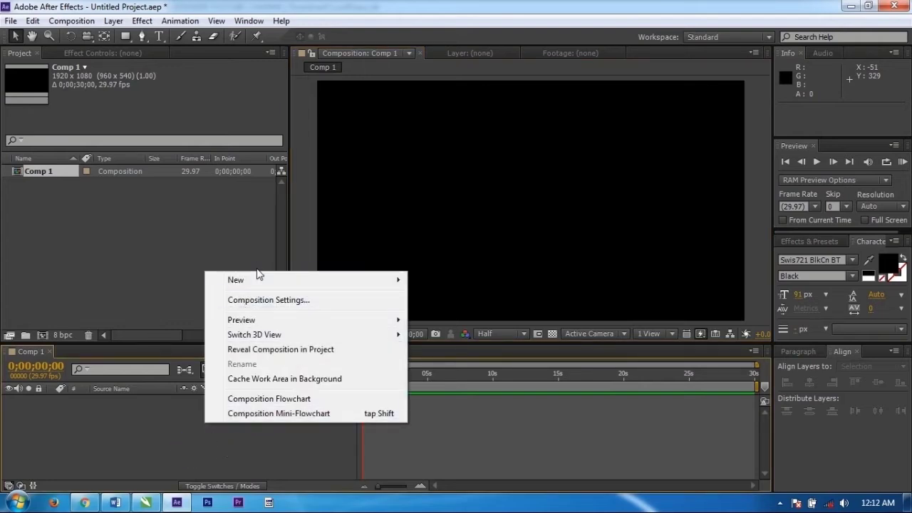
{"action": "mouse_move", "coordinate": [267, 283]}
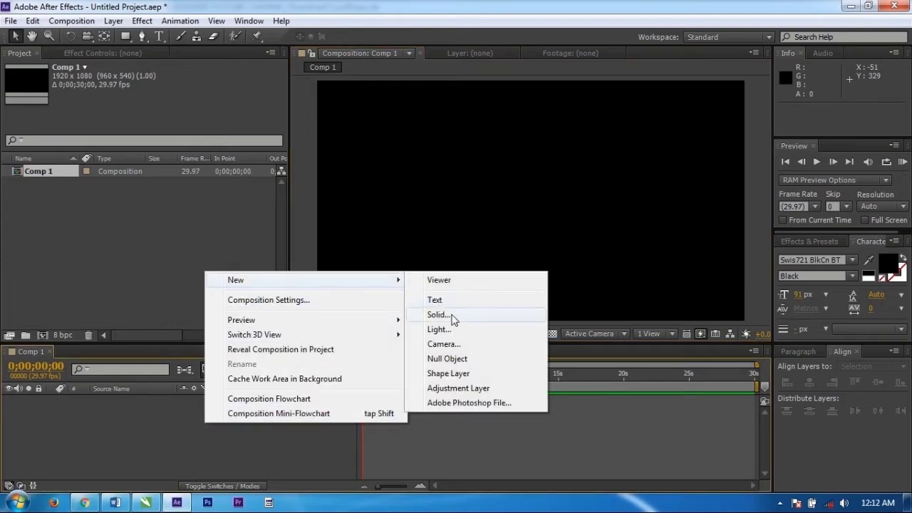
{"action": "left_click", "coordinate": [445, 315]}
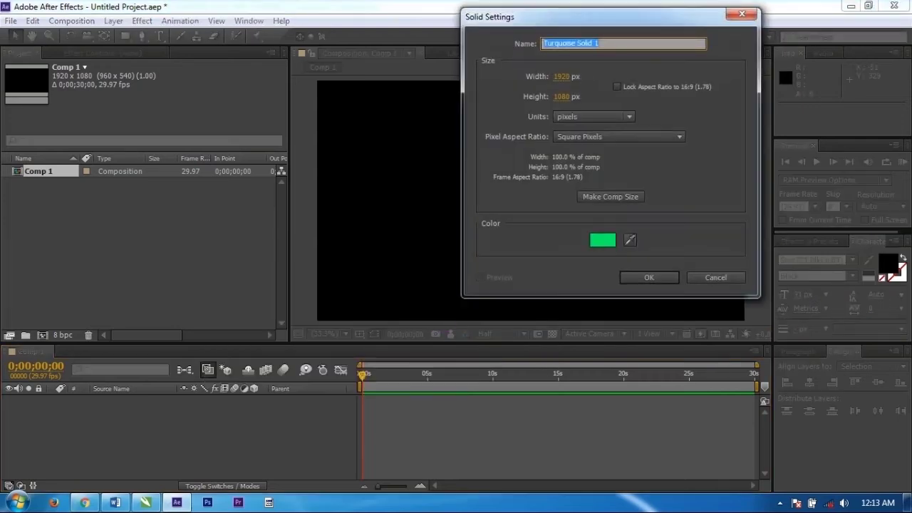
{"action": "left_click", "coordinate": [609, 240]}
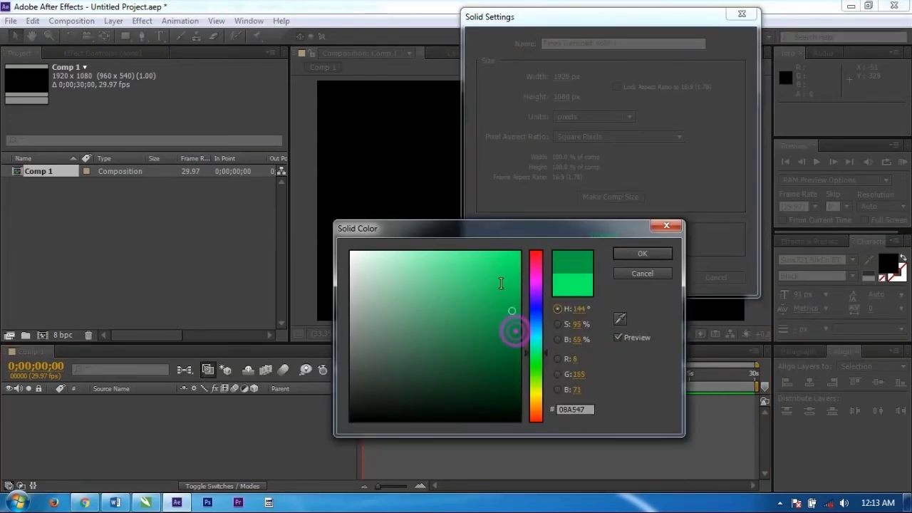
{"action": "left_click", "coordinate": [640, 253]}
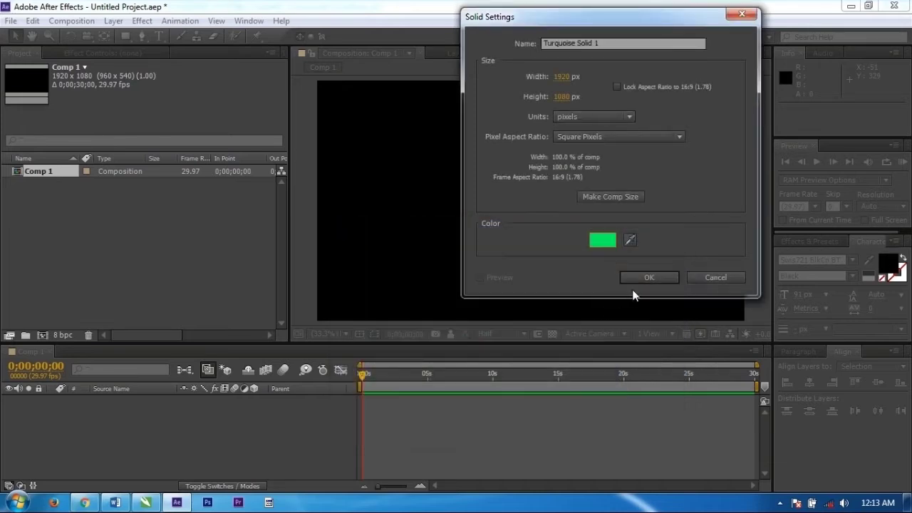
{"action": "left_click", "coordinate": [638, 275]}
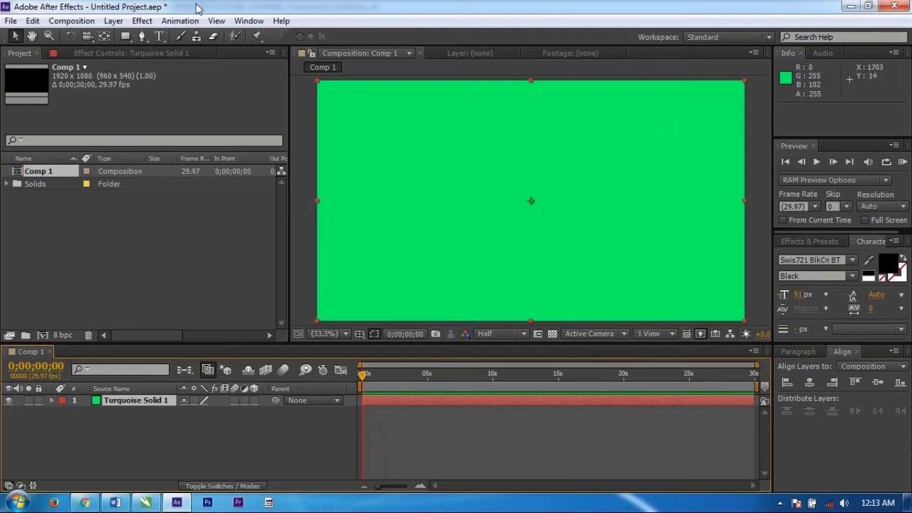
Move the solid's anchor point to its bottom-left corner with the Pan Behind tool and reveal Scale
{"action": "left_click", "coordinate": [106, 37]}
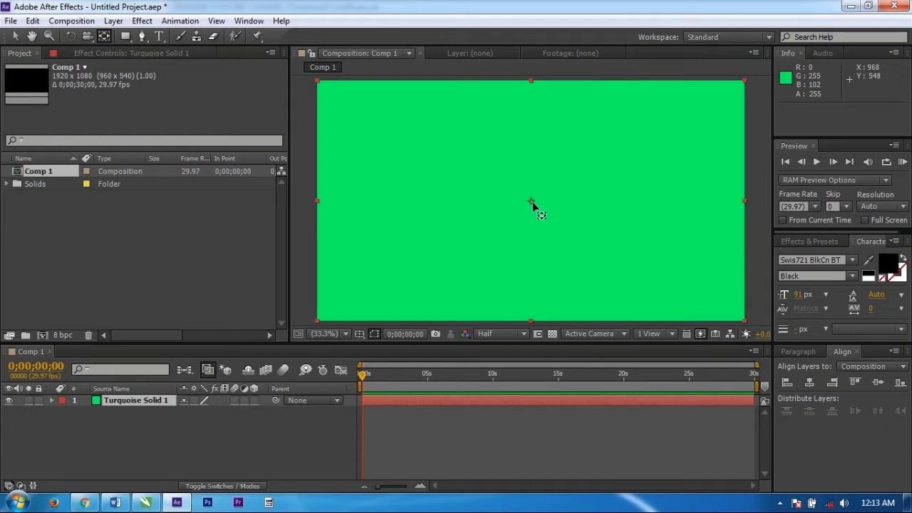
{"action": "left_click_drag", "start_coordinate": [509, 220], "coordinate": [441, 252]}
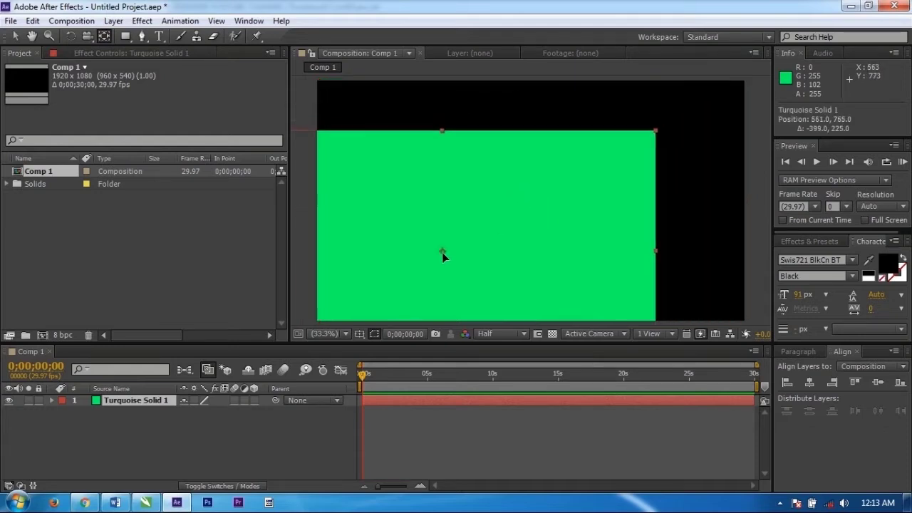
{"action": "key", "text": "ctrl+z"}
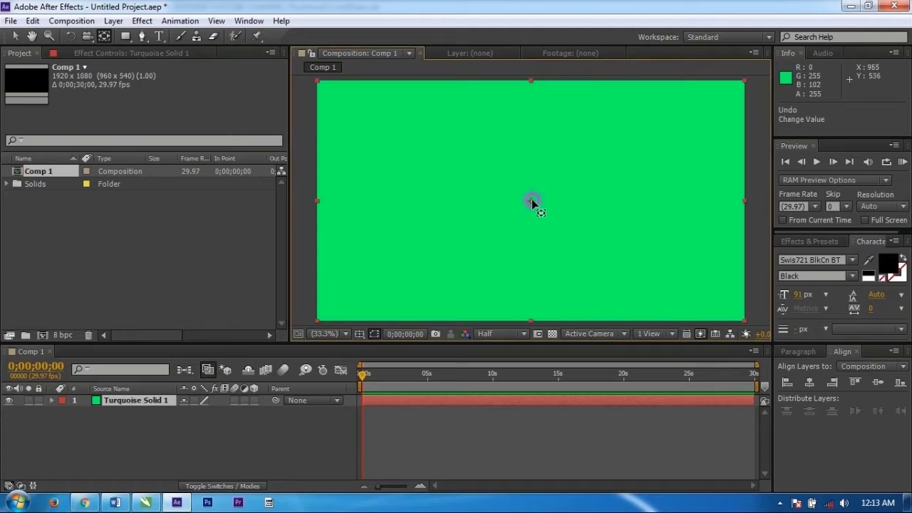
{"action": "left_click_drag", "start_coordinate": [531, 199], "coordinate": [318, 322]}
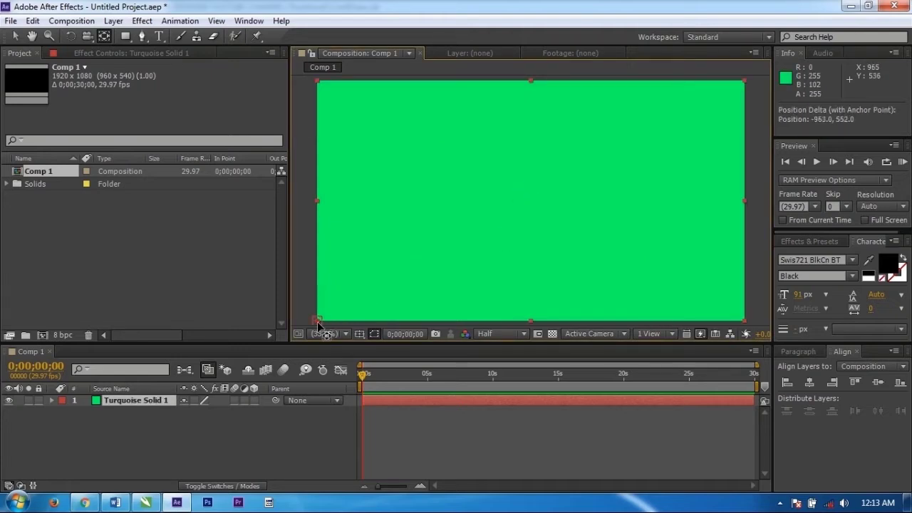
{"action": "key", "text": "Return"}
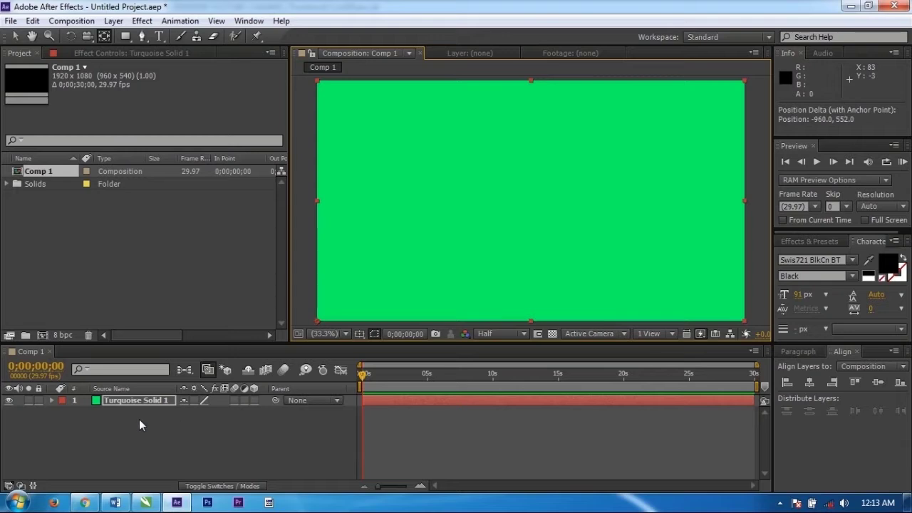
{"action": "key", "text": "Return"}
{"action": "key", "text": "s"}
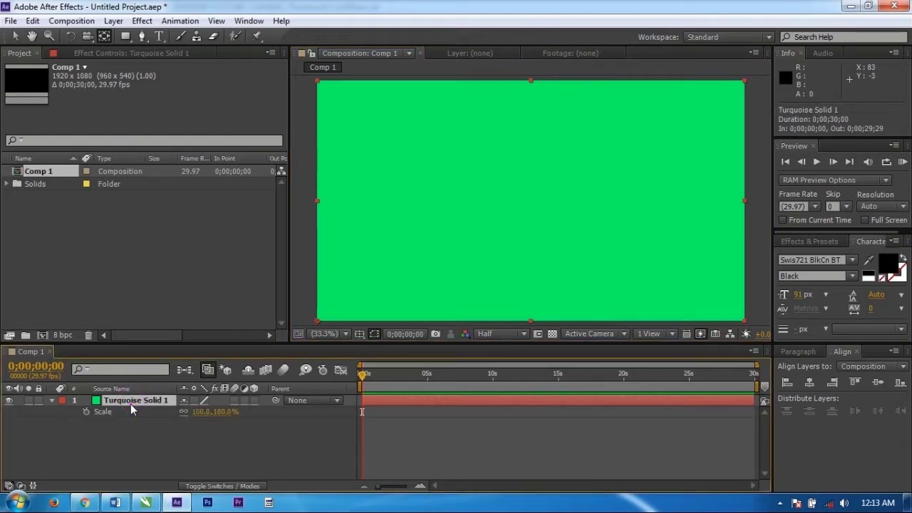
Scale Turquoise Solid 1 to 250%, zoomed out to see it, and return to the Selection tool
{"action": "left_click", "coordinate": [202, 412]}
{"action": "type", "text": "250"}
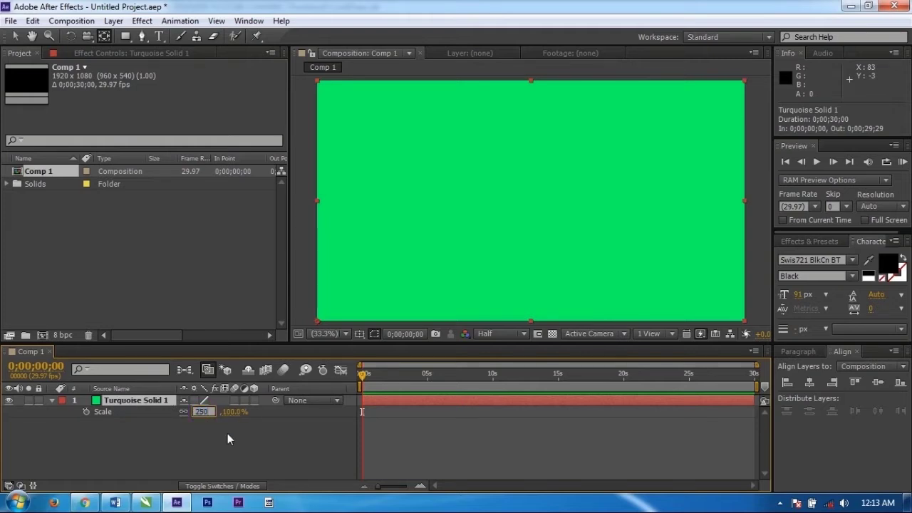
{"action": "key", "text": "Return"}
{"action": "key", "text": "comma"}
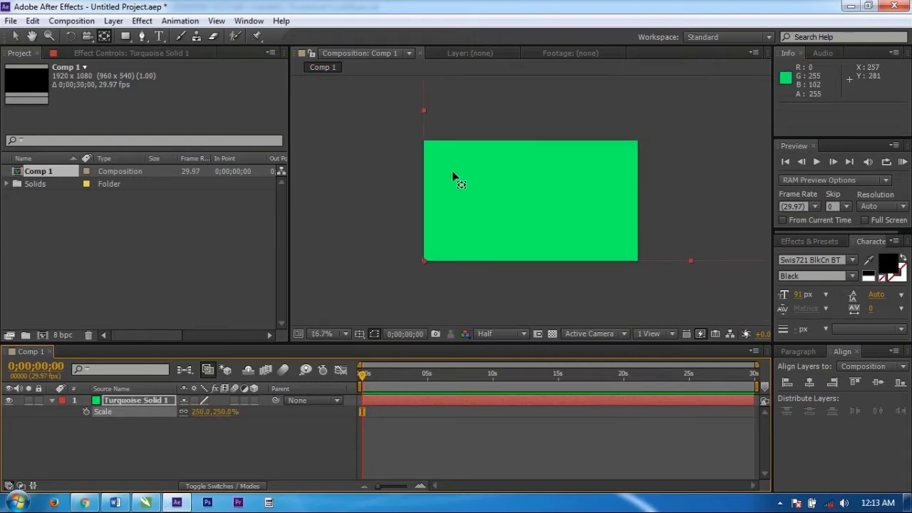
{"action": "left_click_drag", "start_coordinate": [610, 110], "coordinate": [539, 125]}
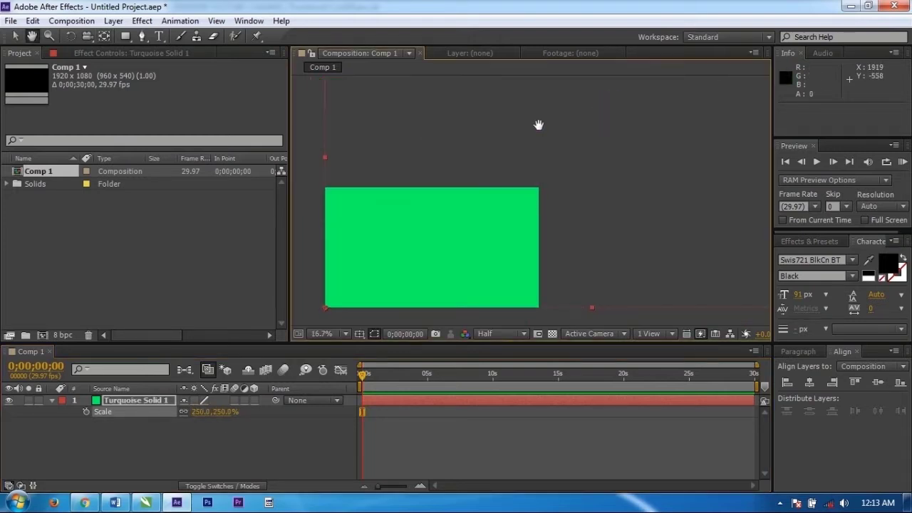
{"action": "key", "text": "comma"}
{"action": "left_click_drag", "start_coordinate": [574, 149], "coordinate": [551, 179]}
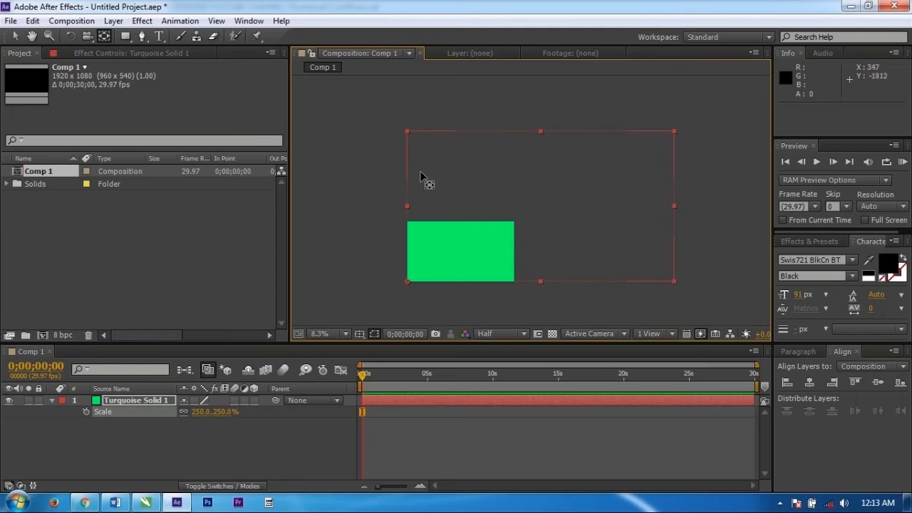
{"action": "left_click", "coordinate": [14, 35]}
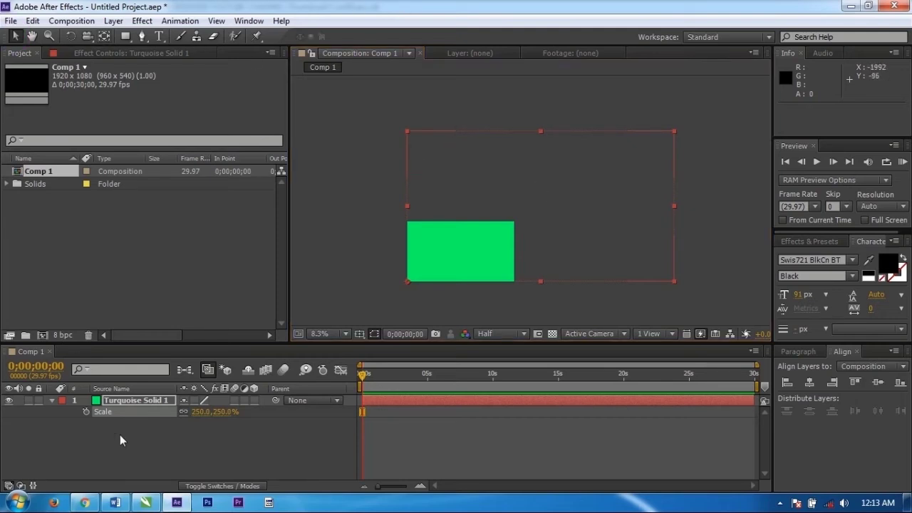
{"action": "key", "text": "s"}
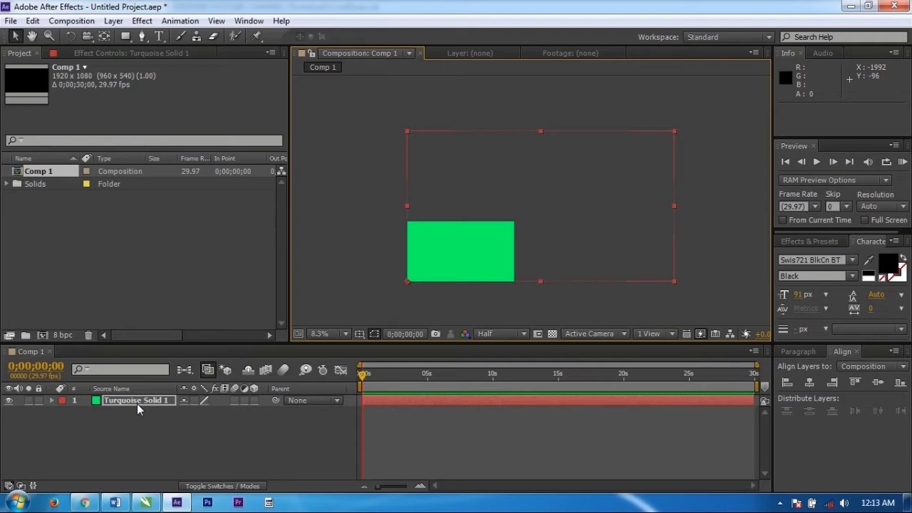
Add Rotation keyframes to the solid at 0s, 1s and 2s
{"action": "key", "text": "r"}
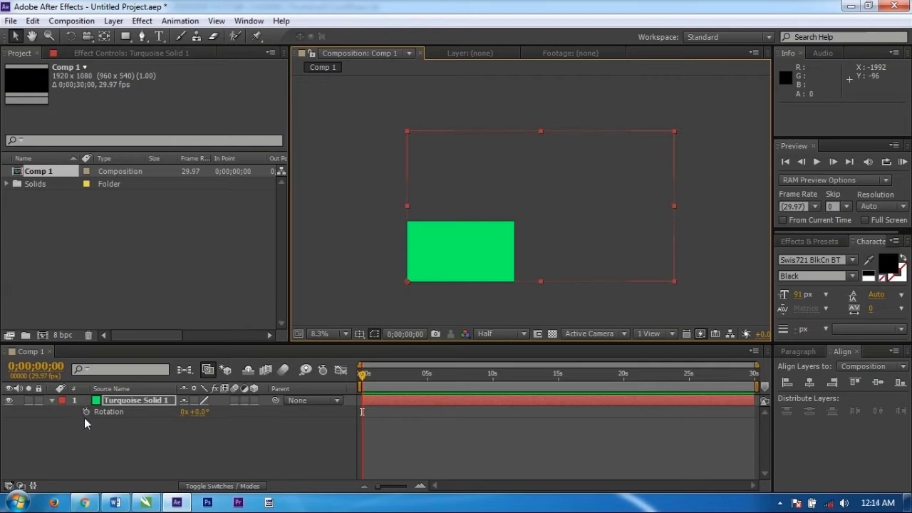
{"action": "left_click", "coordinate": [86, 411]}
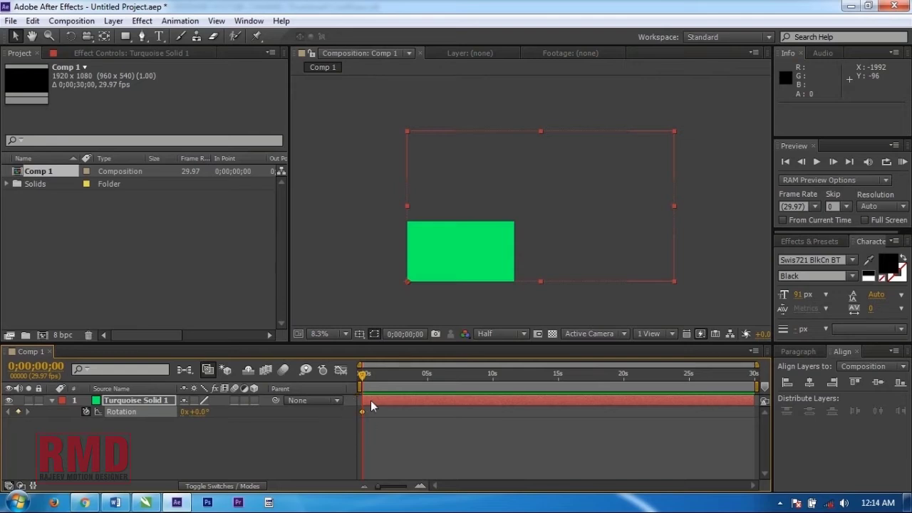
{"action": "left_click", "coordinate": [421, 486]}
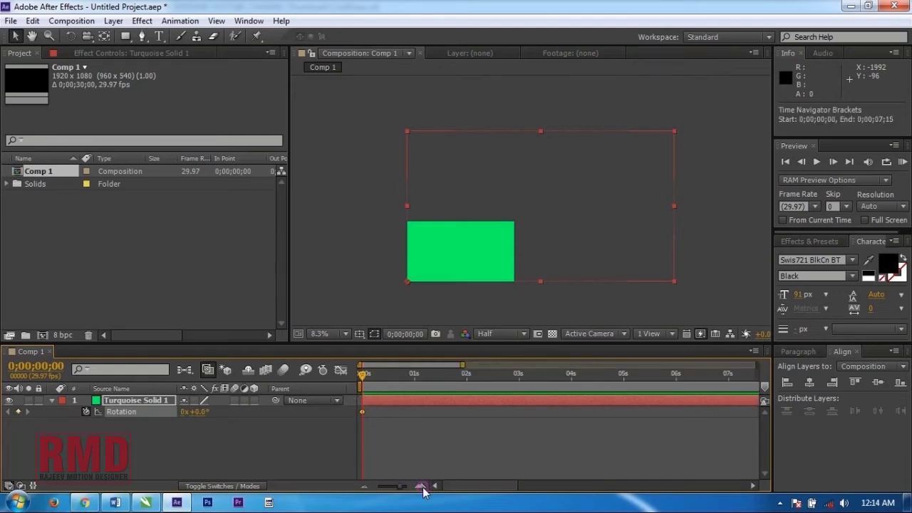
{"action": "left_click", "coordinate": [365, 486]}
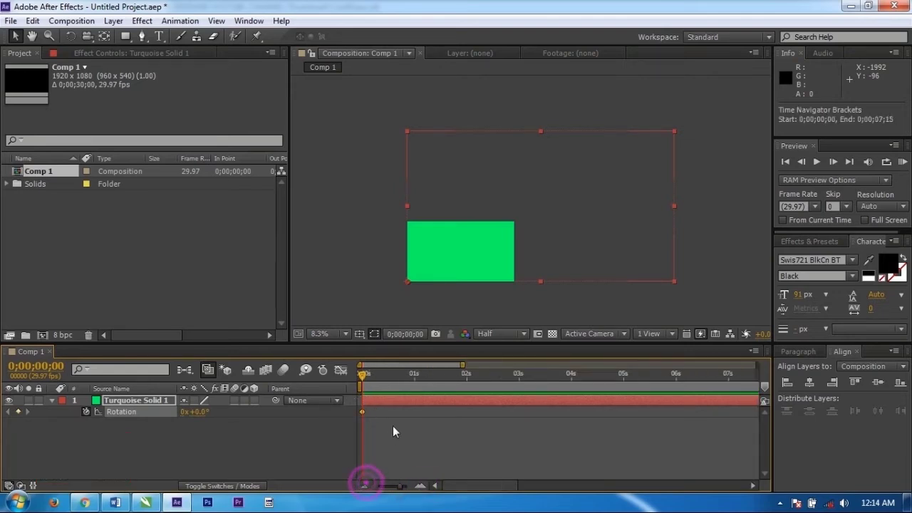
{"action": "left_click", "coordinate": [414, 378]}
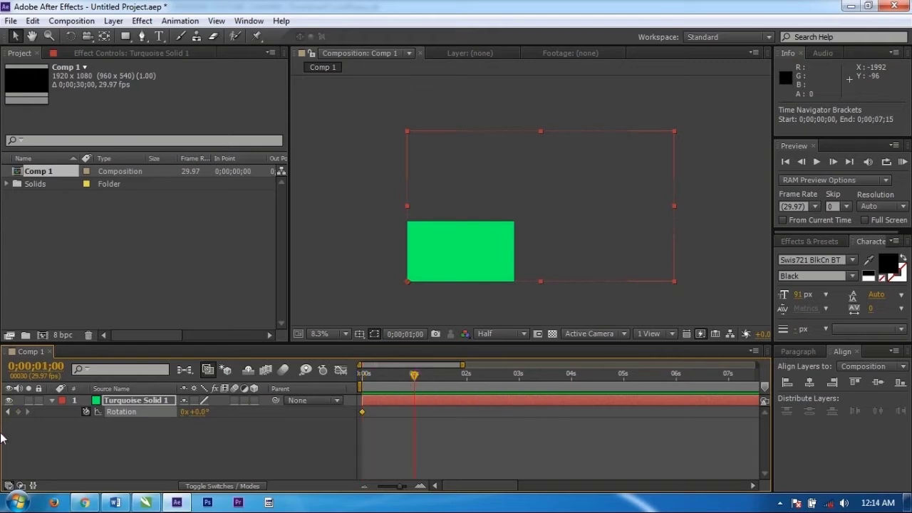
{"action": "left_click", "coordinate": [18, 413]}
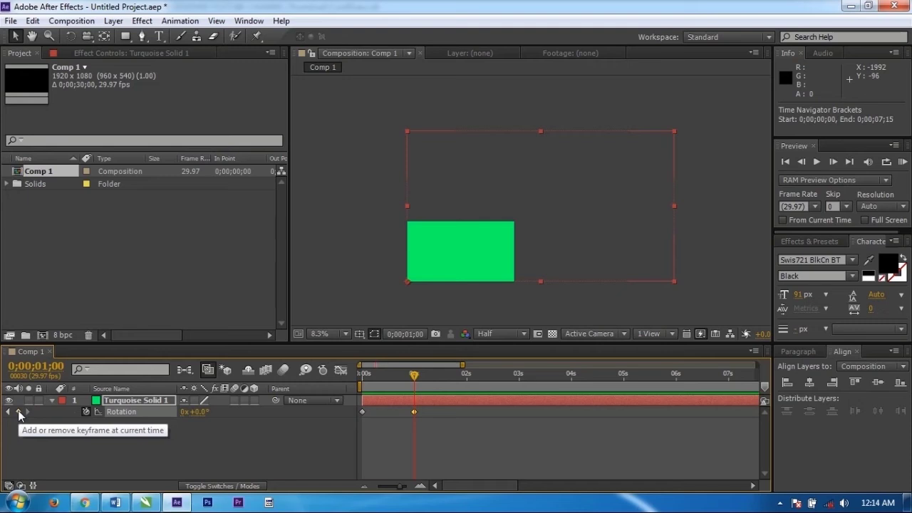
{"action": "left_click", "coordinate": [466, 380]}
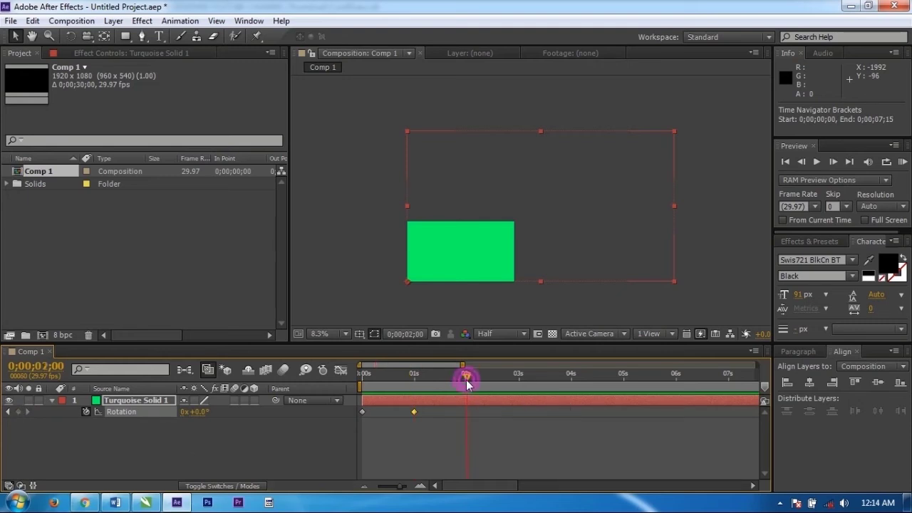
{"action": "left_click", "coordinate": [18, 413]}
{"action": "left_click", "coordinate": [10, 413]}
{"action": "left_click", "coordinate": [9, 413]}
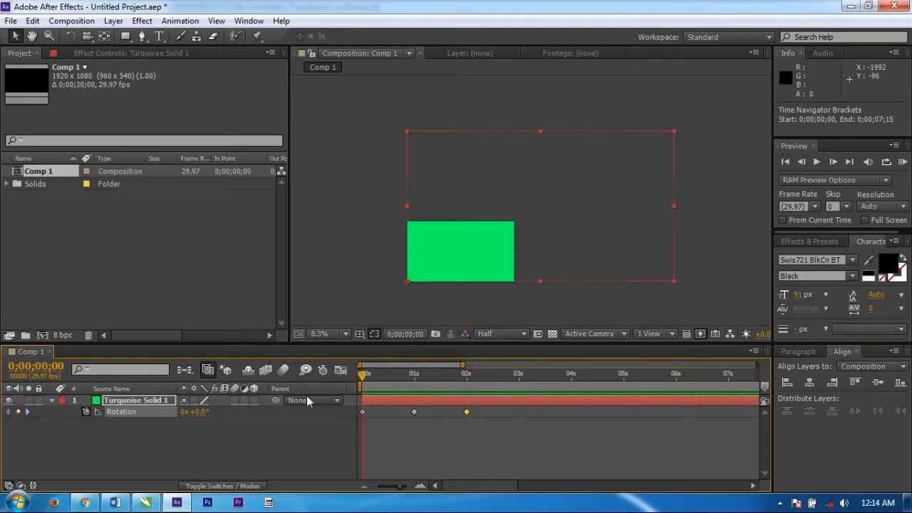
Set the rotation to -89° at 0s and +91° at 2s, then select all three keyframes
{"action": "left_click_drag", "start_coordinate": [200, 415], "coordinate": [123, 391]}
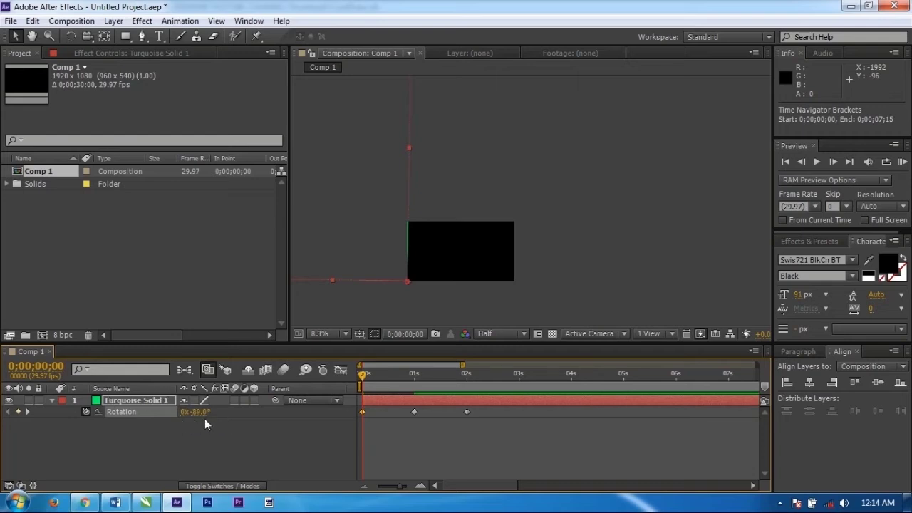
{"action": "left_click", "coordinate": [28, 412]}
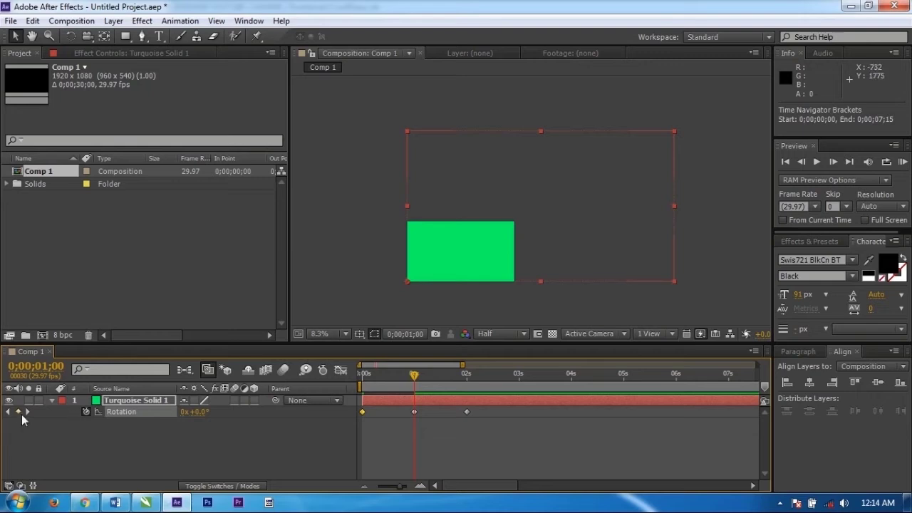
{"action": "left_click", "coordinate": [28, 413]}
{"action": "left_click_drag", "start_coordinate": [196, 413], "coordinate": [278, 436]}
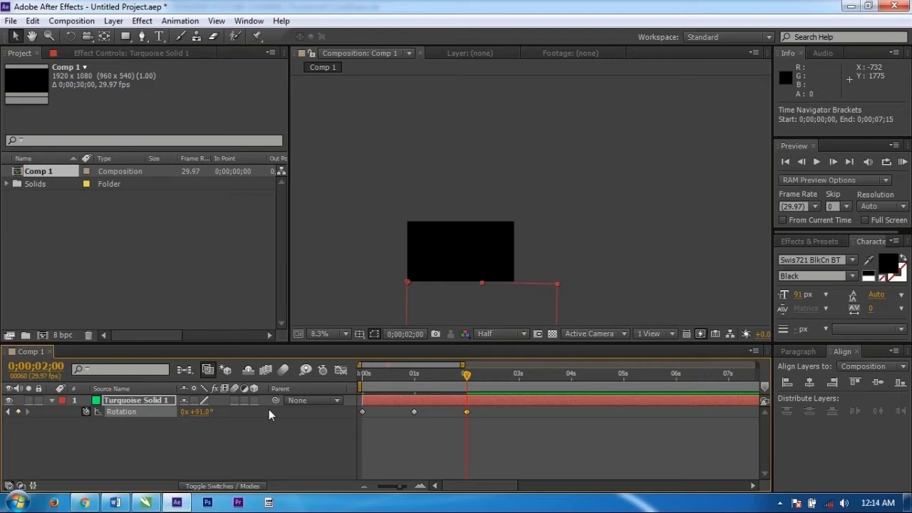
{"action": "left_click_drag", "start_coordinate": [466, 373], "coordinate": [347, 381]}
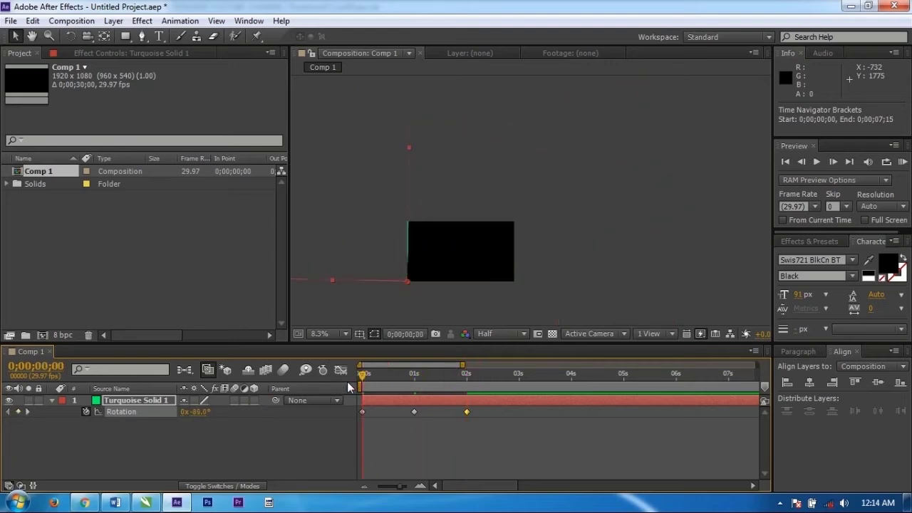
{"action": "mouse_move", "coordinate": [487, 410]}
{"action": "left_mouse_down"}
{"action": "mouse_move", "coordinate": [358, 431]}
{"action": "mouse_move", "coordinate": [359, 419]}
{"action": "left_mouse_up"}
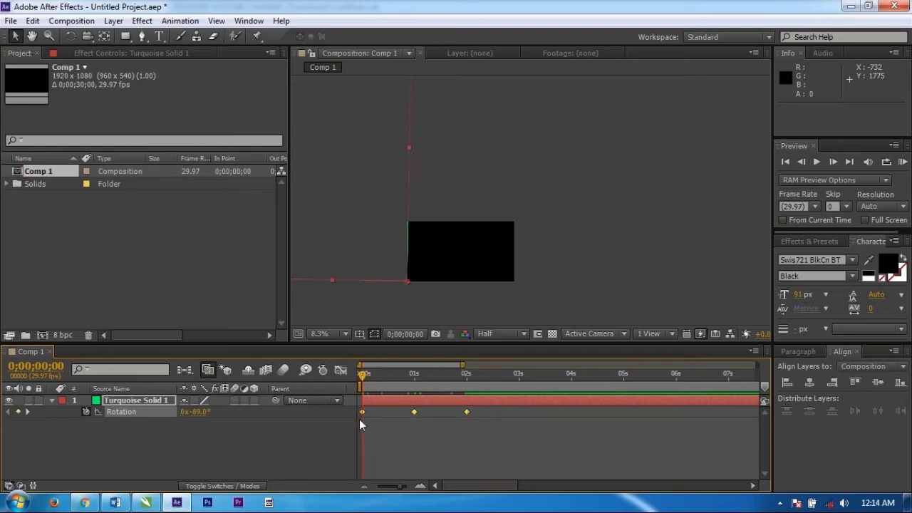
Apply Easy Ease to the three rotation keyframes
{"action": "right_click", "coordinate": [415, 412]}
{"action": "mouse_move", "coordinate": [443, 403]}
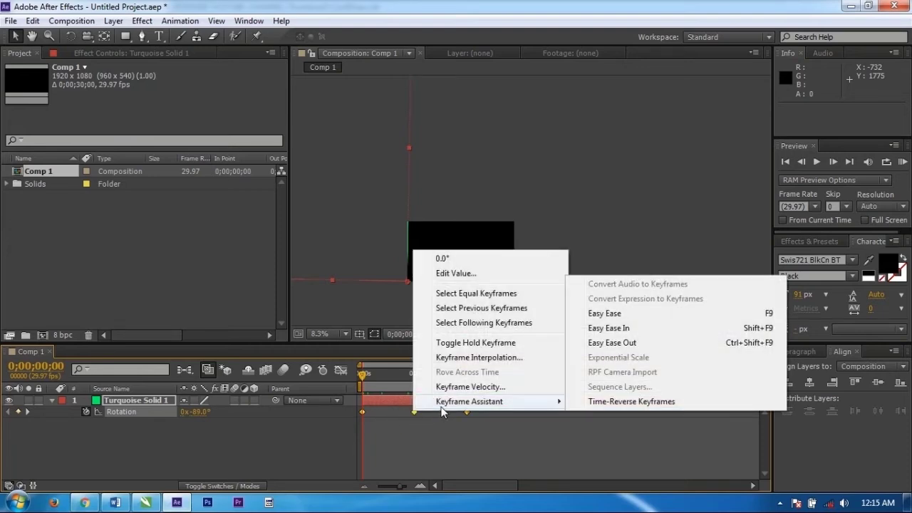
{"action": "left_click", "coordinate": [607, 315]}
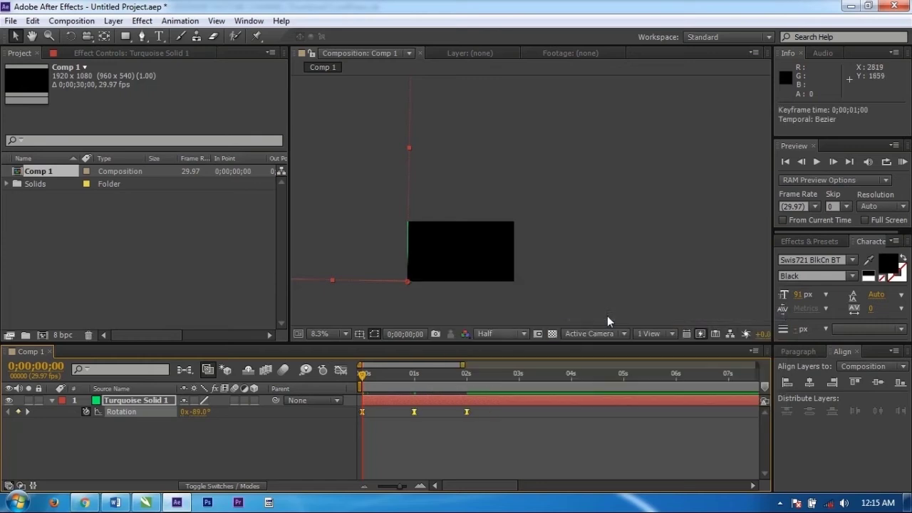
Lengthen the ease into the 2s rotation keyframe in the Graph Editor
{"action": "left_click", "coordinate": [341, 371]}
{"action": "left_click", "coordinate": [466, 399]}
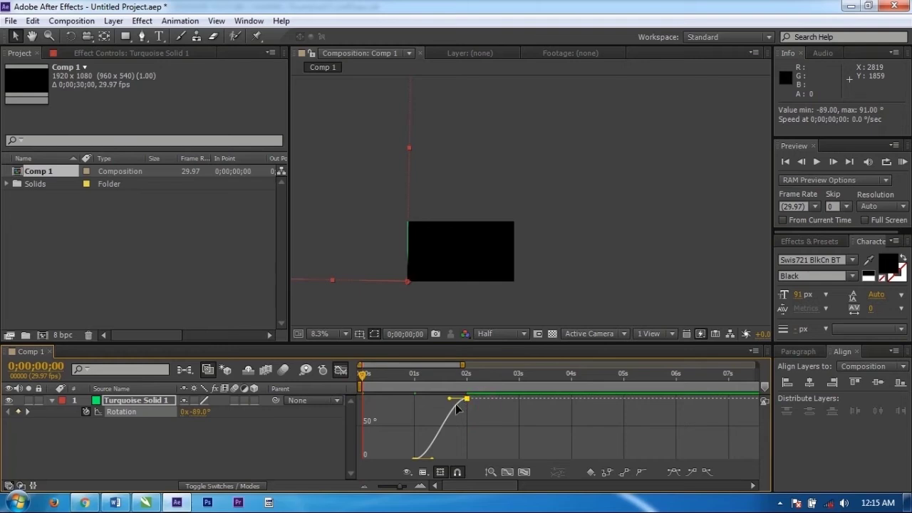
{"action": "left_click_drag", "start_coordinate": [449, 399], "coordinate": [433, 404]}
{"action": "left_click", "coordinate": [411, 399]}
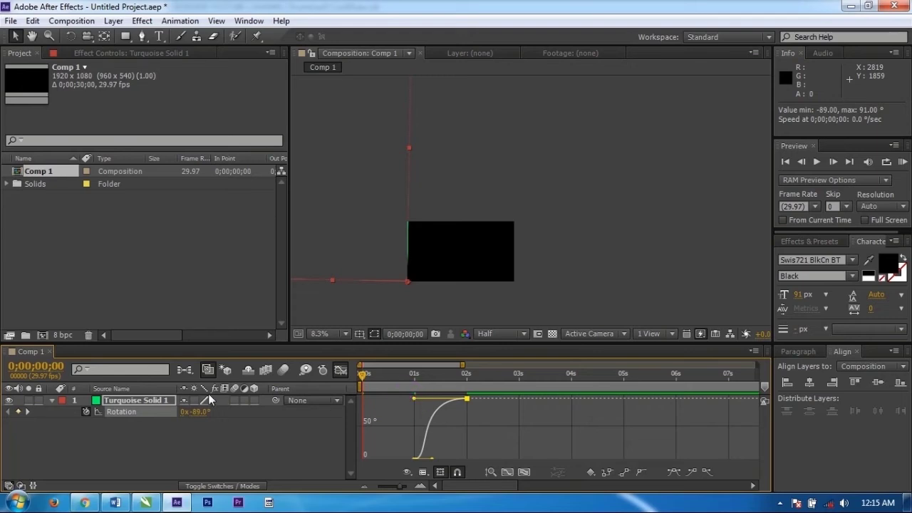
{"action": "left_click", "coordinate": [340, 370]}
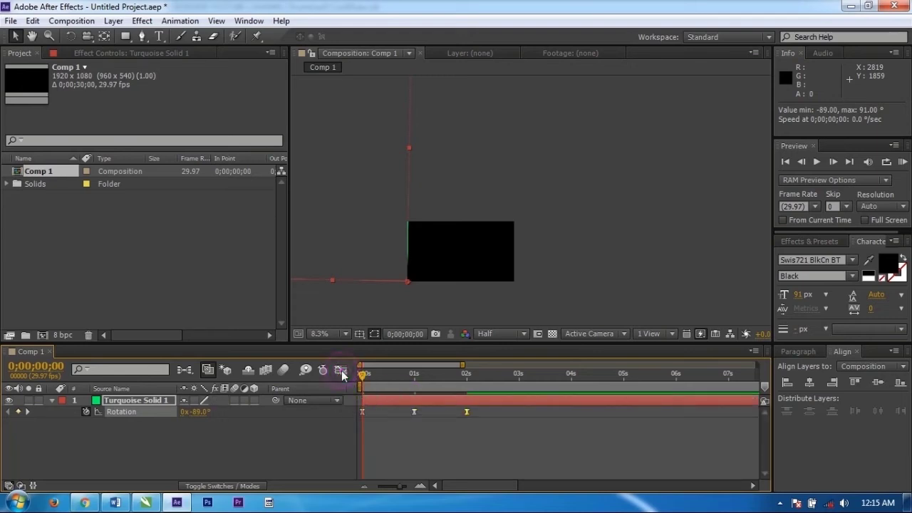
{"action": "left_click", "coordinate": [335, 334]}
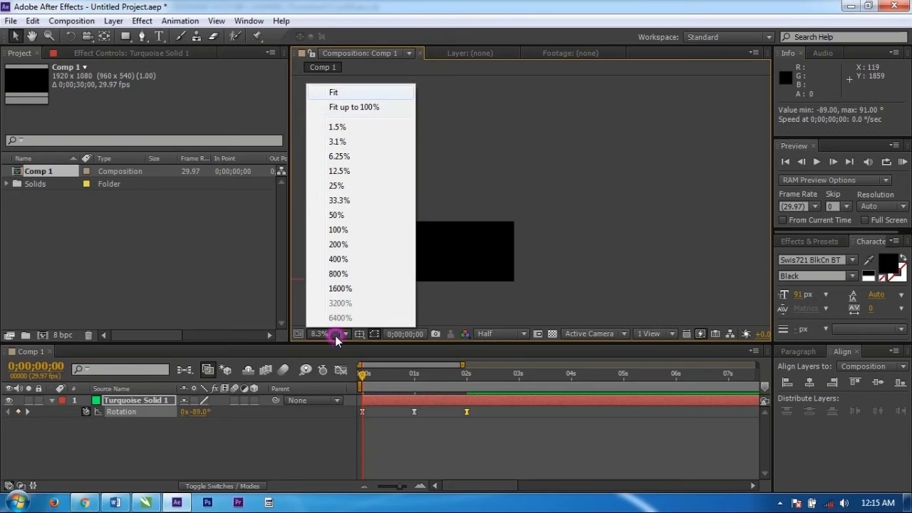
Set the viewer to 33.3%, preview the swing, and hide the Rotation property
{"action": "left_click", "coordinate": [339, 200]}
{"action": "key", "text": "space"}
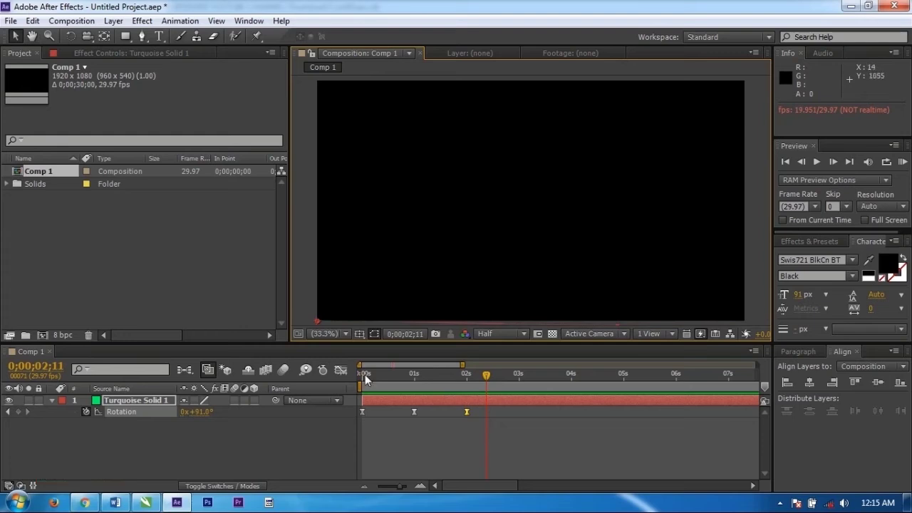
{"action": "left_click", "coordinate": [483, 378]}
{"action": "key", "text": "r"}
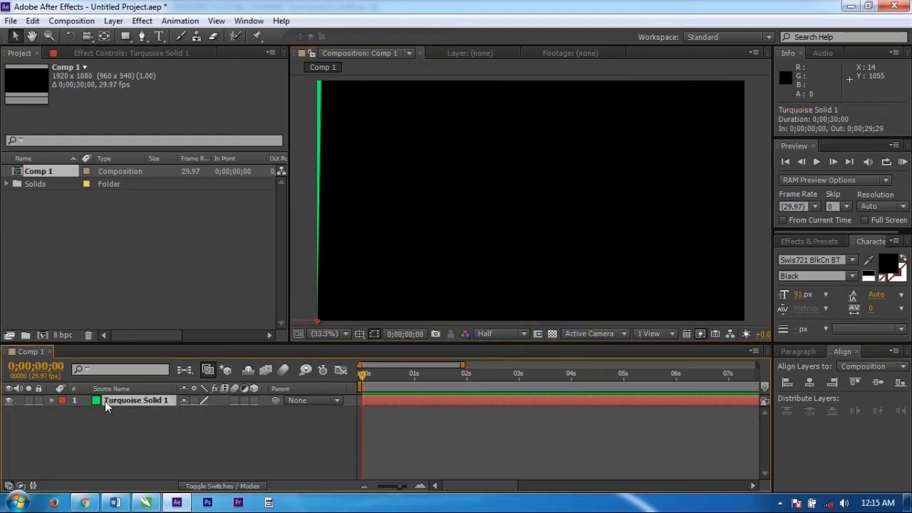
{"action": "left_click", "coordinate": [119, 412]}
Duplicate the solid and recolour the copy cyan as Cyan Solid 1
{"action": "key", "text": "ctrl+d"}
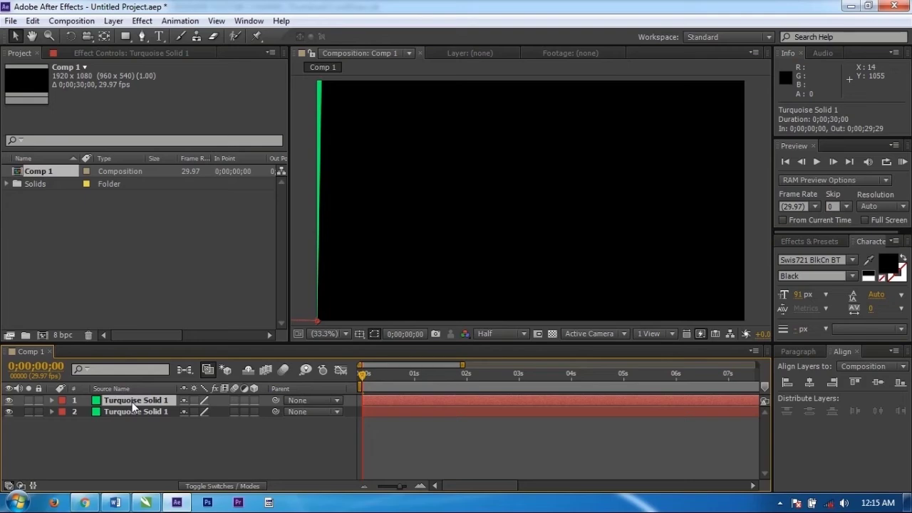
{"action": "key", "text": "ctrl+shift+y"}
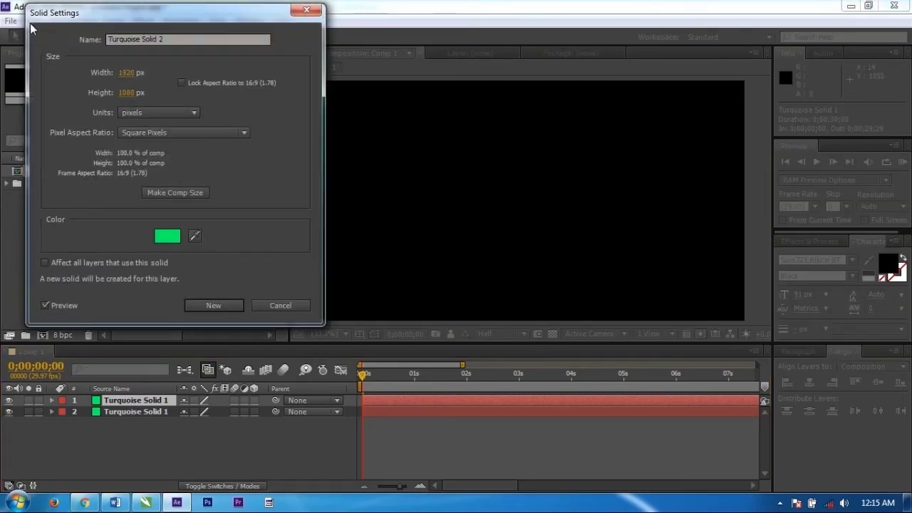
{"action": "left_click", "coordinate": [168, 236]}
{"action": "left_click", "coordinate": [536, 338]}
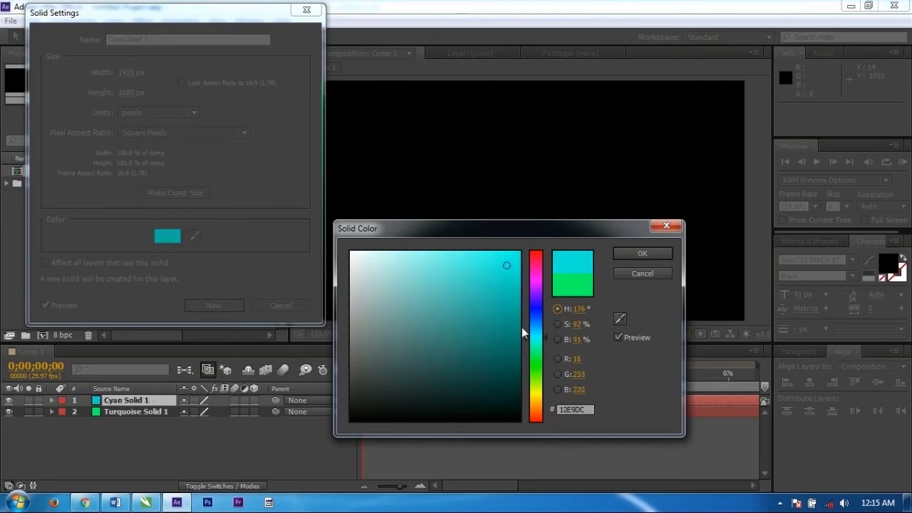
{"action": "left_click", "coordinate": [630, 254]}
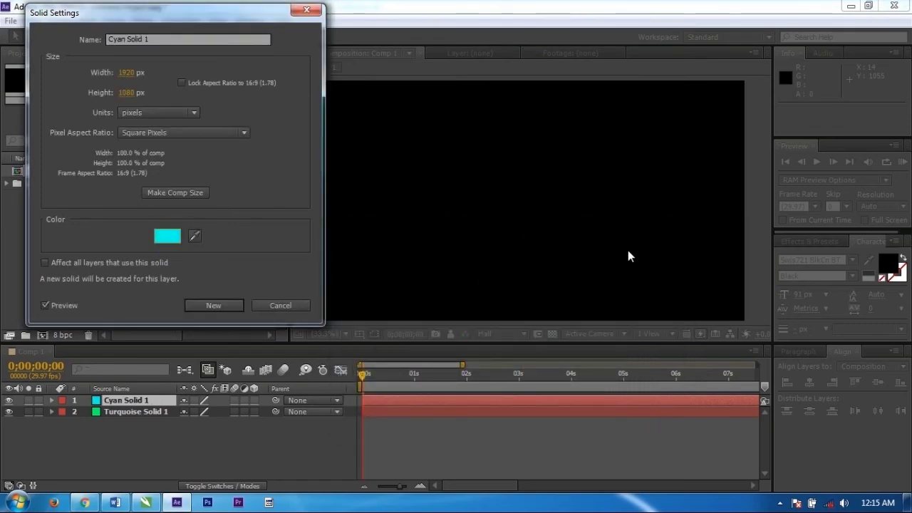
{"action": "key", "text": "Return"}
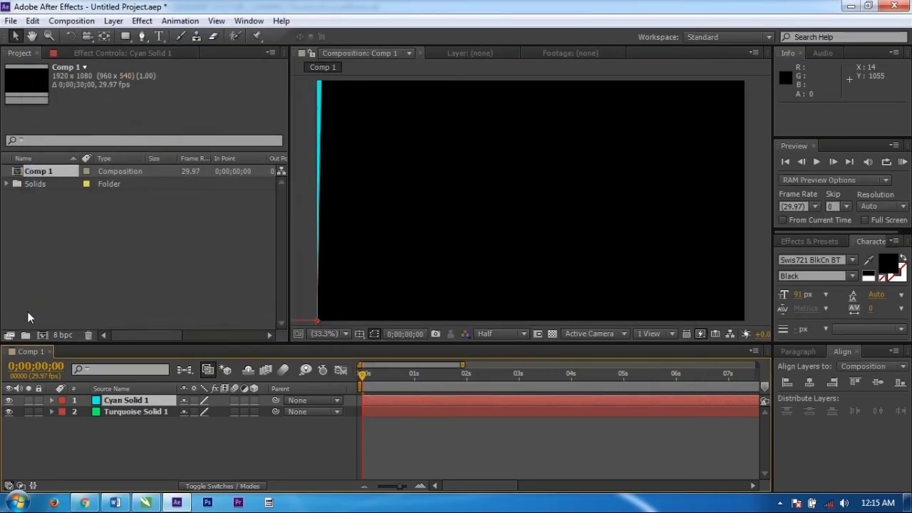
Duplicate Cyan Solid 1 and recolour it yellow D2FF00 as Yellow Solid 1
{"action": "key", "text": "ctrl+d"}
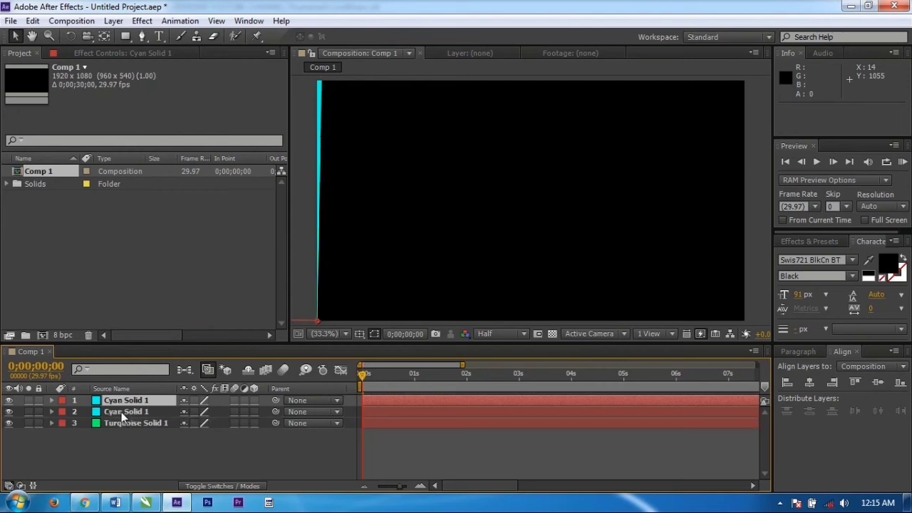
{"action": "key", "text": "ctrl+shift+y"}
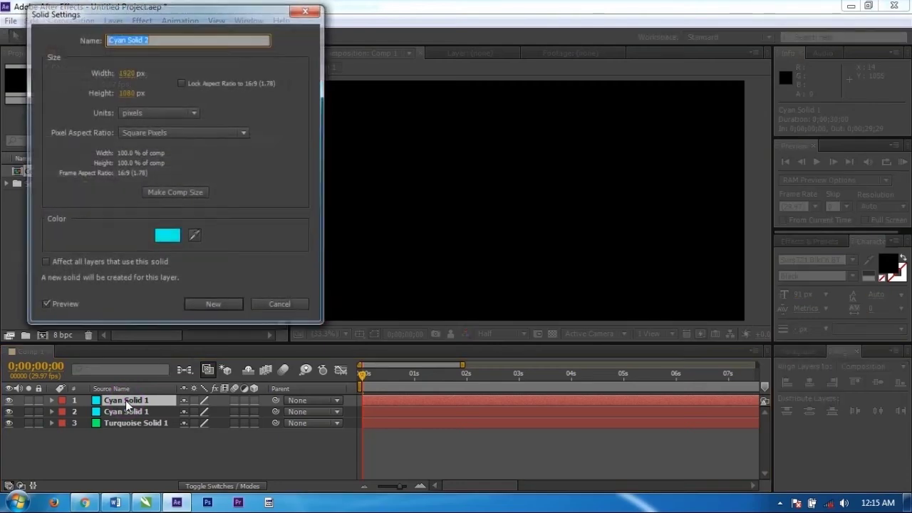
{"action": "left_click", "coordinate": [167, 236]}
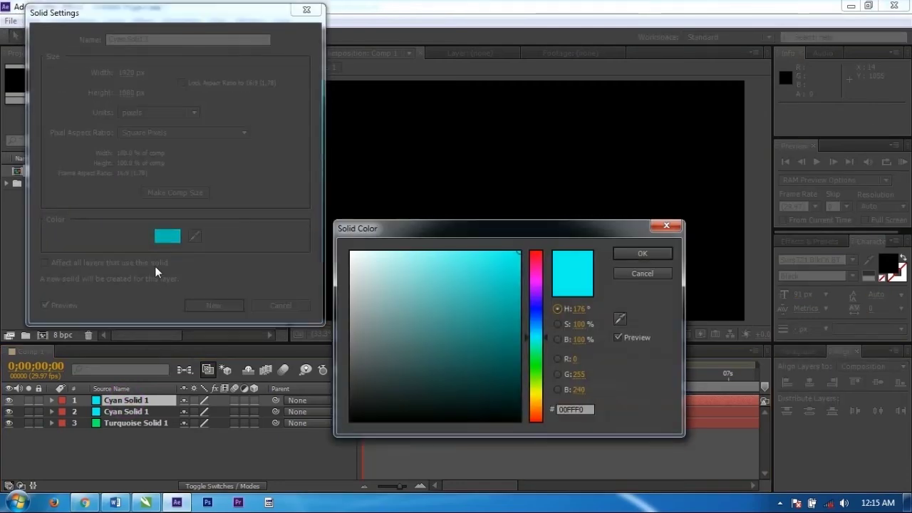
{"action": "left_click", "coordinate": [535, 388]}
{"action": "left_click", "coordinate": [466, 281]}
{"action": "left_click", "coordinate": [534, 387]}
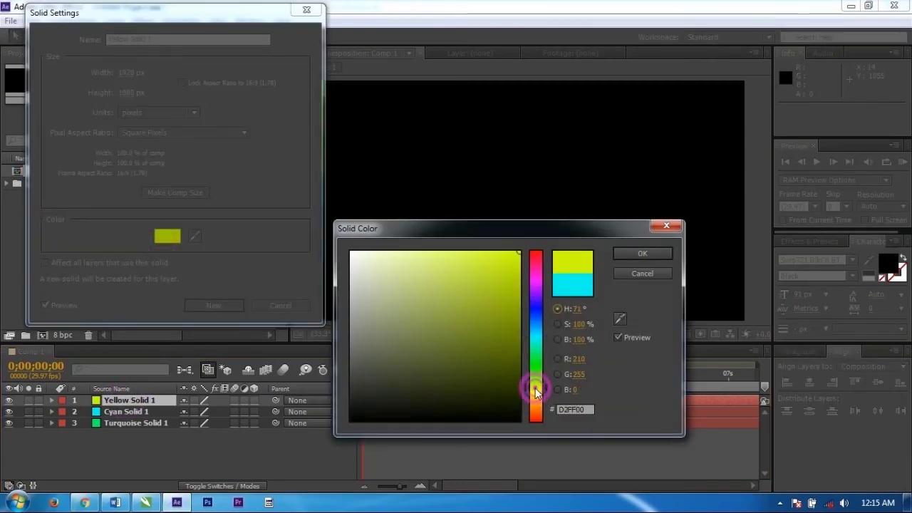
{"action": "left_click", "coordinate": [641, 254]}
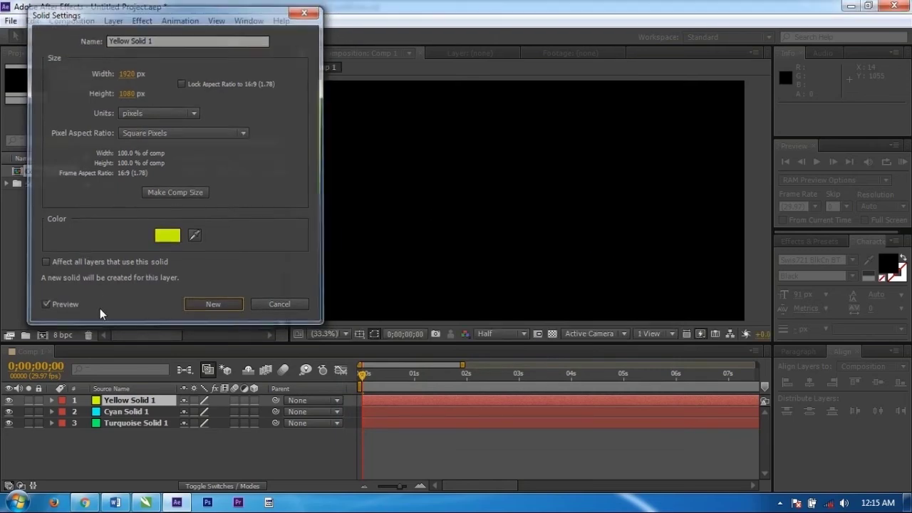
{"action": "left_click", "coordinate": [213, 304]}
{"action": "left_click", "coordinate": [102, 443]}
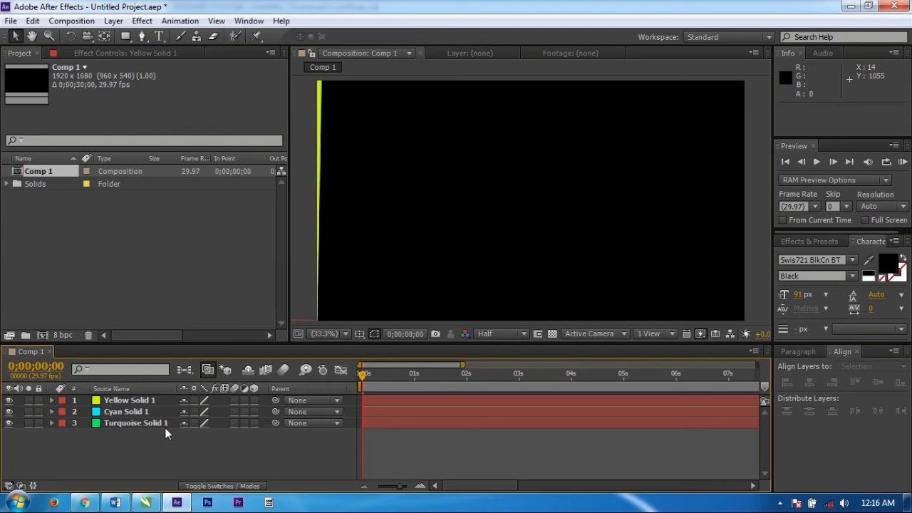
Shift the cyan and yellow layers later in time and preview the animation
{"action": "left_click", "coordinate": [121, 445]}
{"action": "key", "text": "2"}
{"action": "left_click_drag", "start_coordinate": [372, 412], "coordinate": [393, 399]}
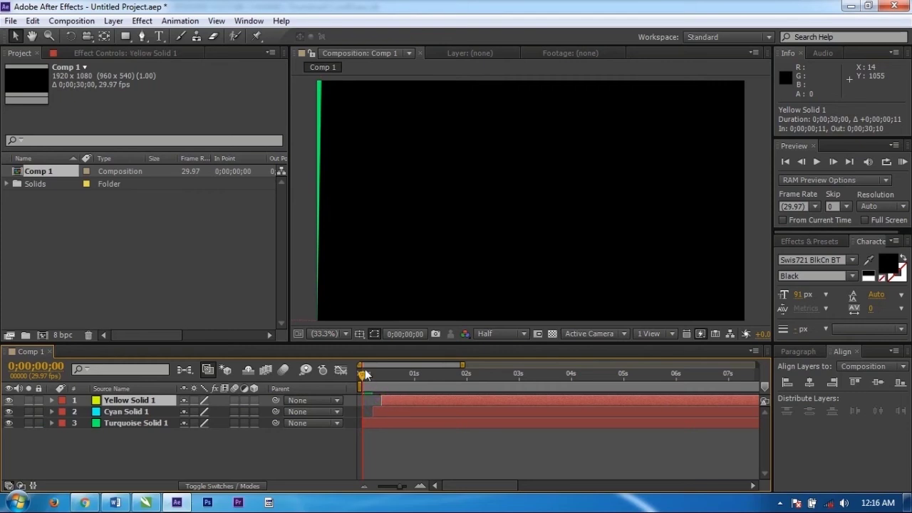
{"action": "key", "text": "3"}
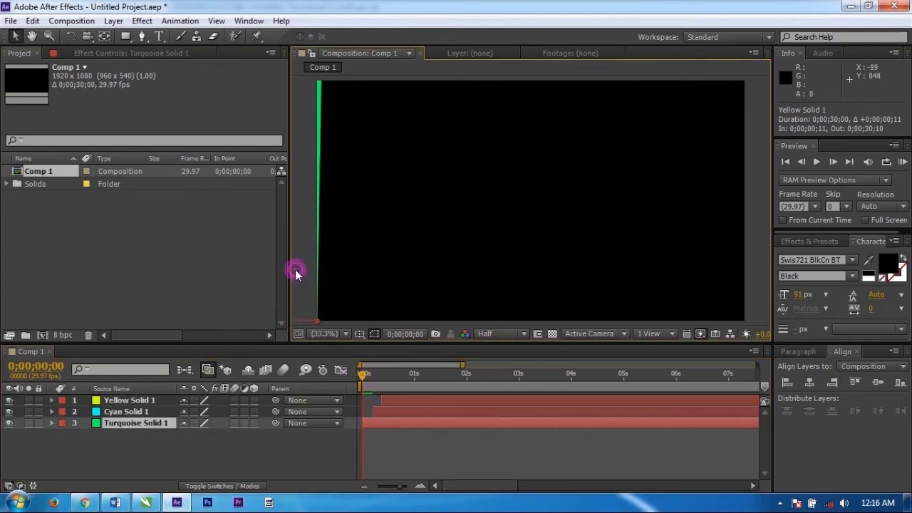
{"action": "key", "text": "space"}
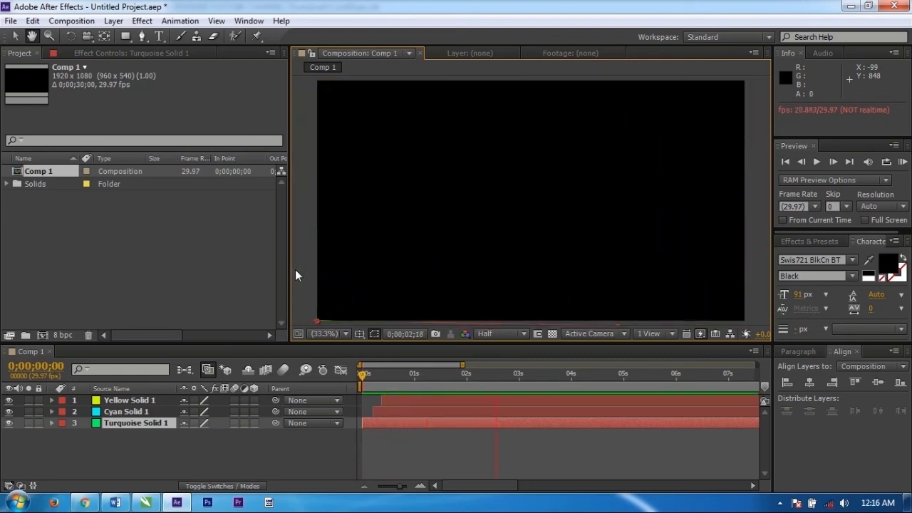
{"action": "key", "text": "space"}
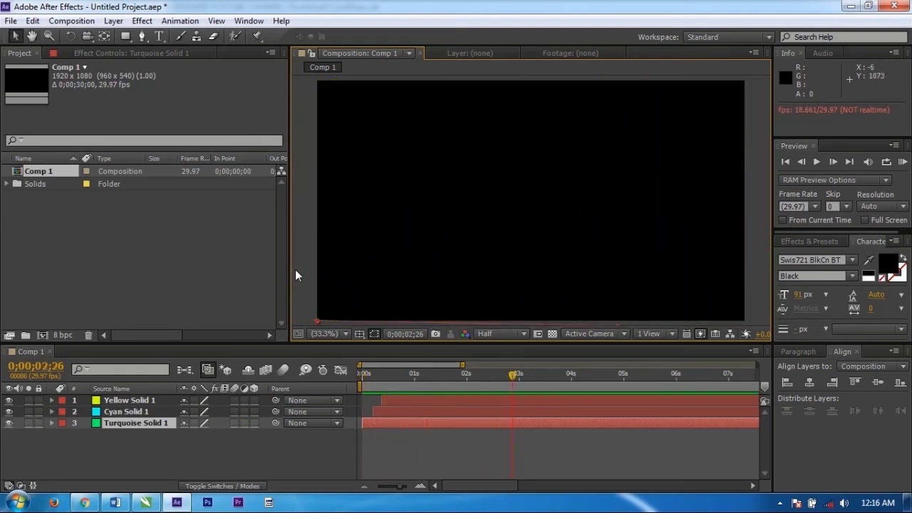
Offset Yellow Solid 1 further to start at 0;00;00;21 and preview from the start
{"action": "key", "text": "ctrl+Up"}
{"action": "left_click_drag", "start_coordinate": [392, 414], "coordinate": [409, 411]}
{"action": "key", "text": "Home"}
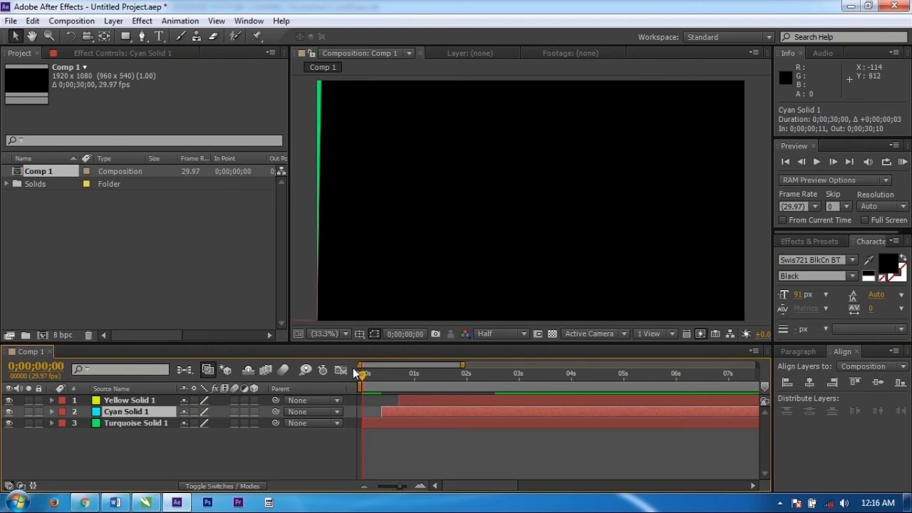
{"action": "key", "text": "space"}
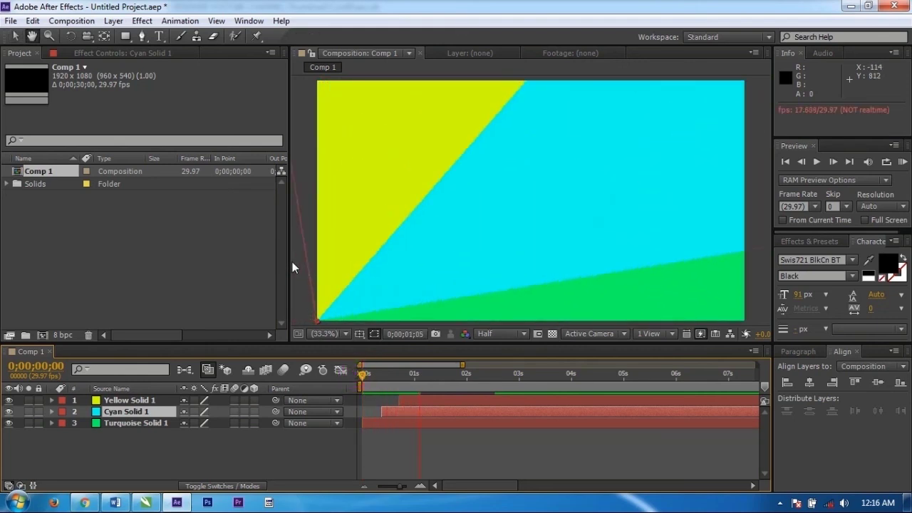